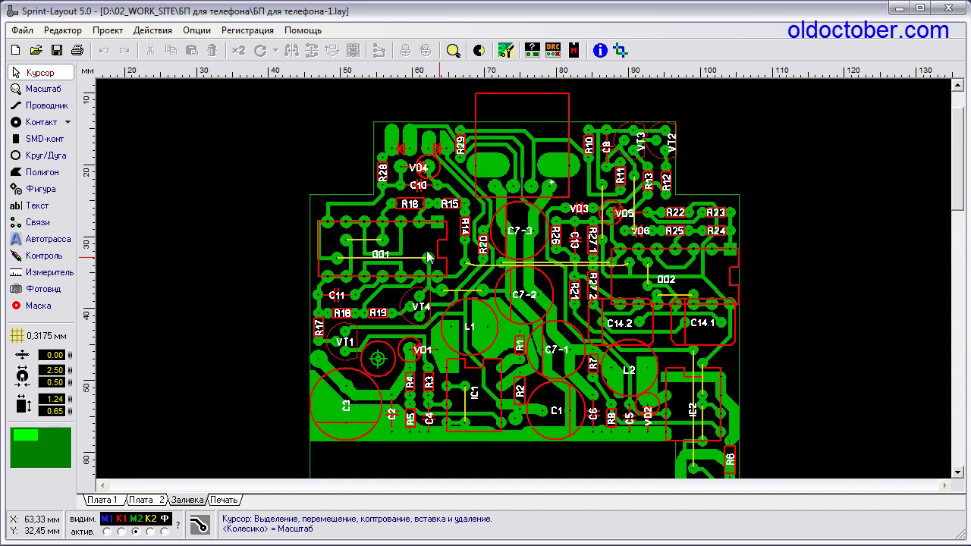
# - Check the quality and resolution settings offered for GIF export of the board, without exporting anything
pyautogui.click(22, 32)
pyautogui.moveTo(75, 167)
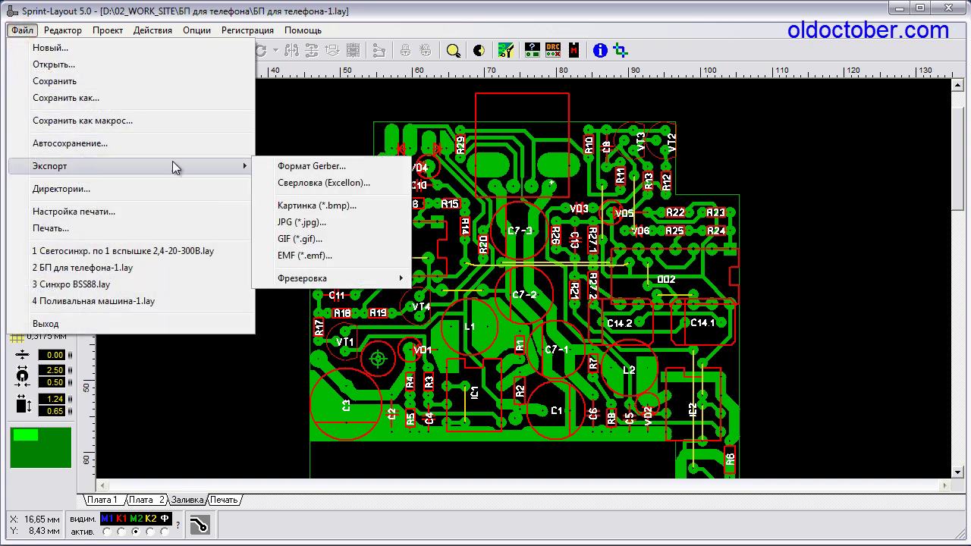
pyautogui.click(318, 238)
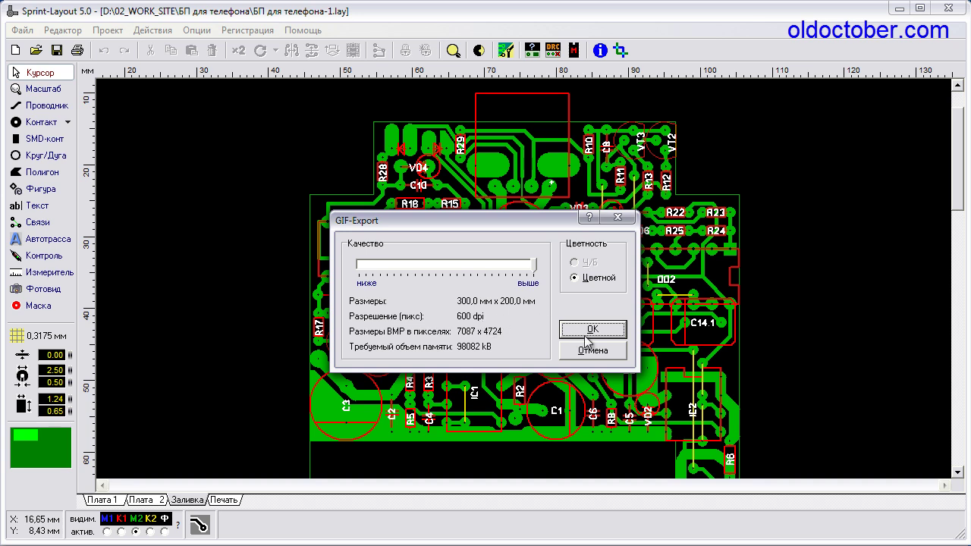
pyautogui.click(618, 218)
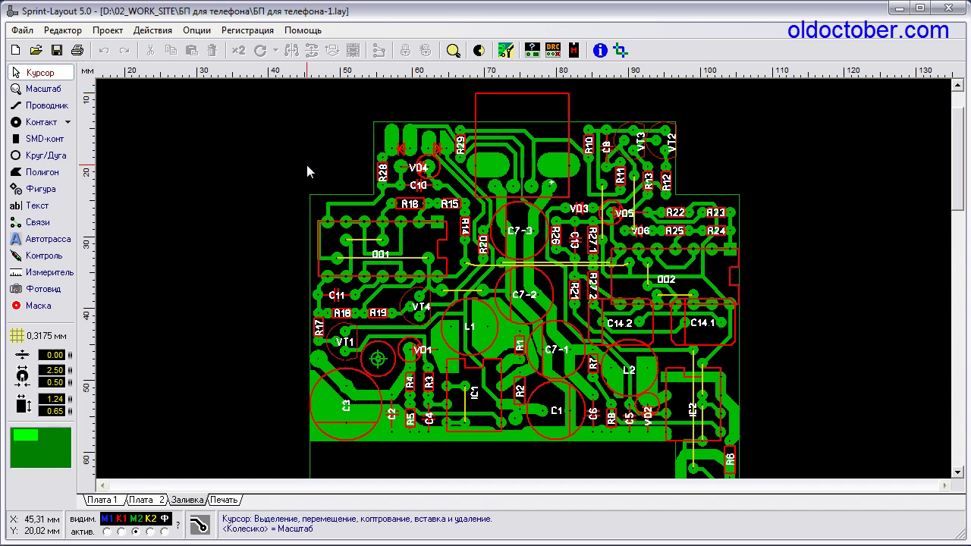
# - Bring up the board's print preview and exclude every layer except M2 from printing
pyautogui.click(78, 50)
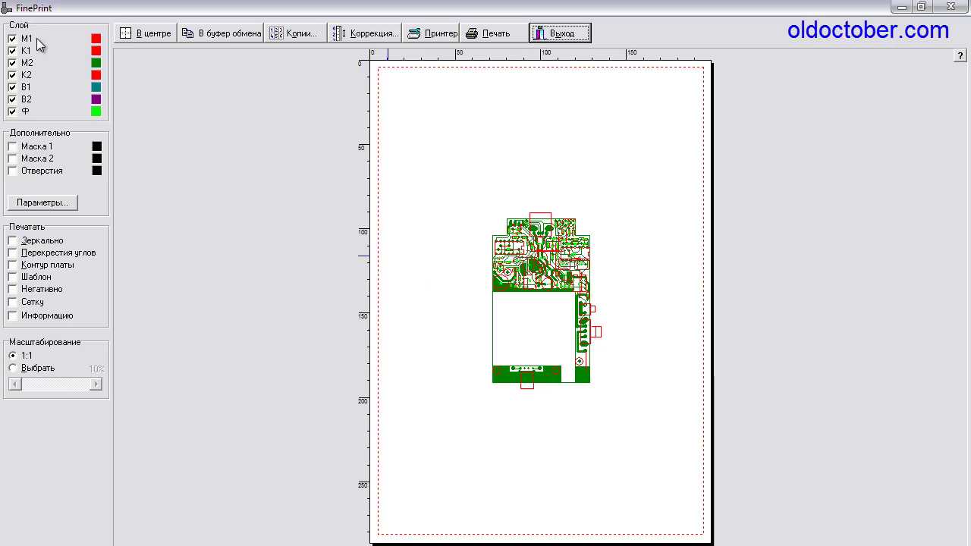
pyautogui.click(11, 38)
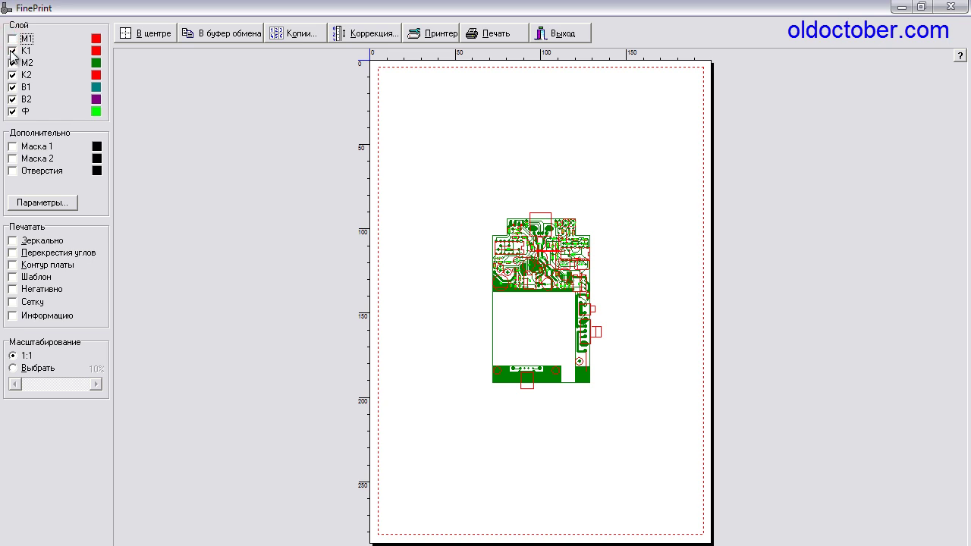
pyautogui.click(11, 51)
pyautogui.click(11, 75)
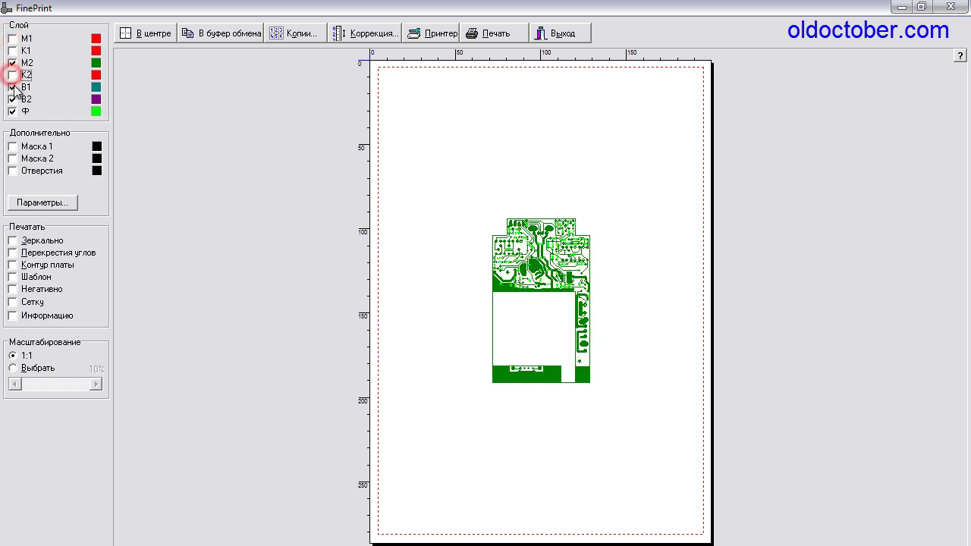
pyautogui.click(11, 88)
pyautogui.click(12, 99)
pyautogui.click(12, 111)
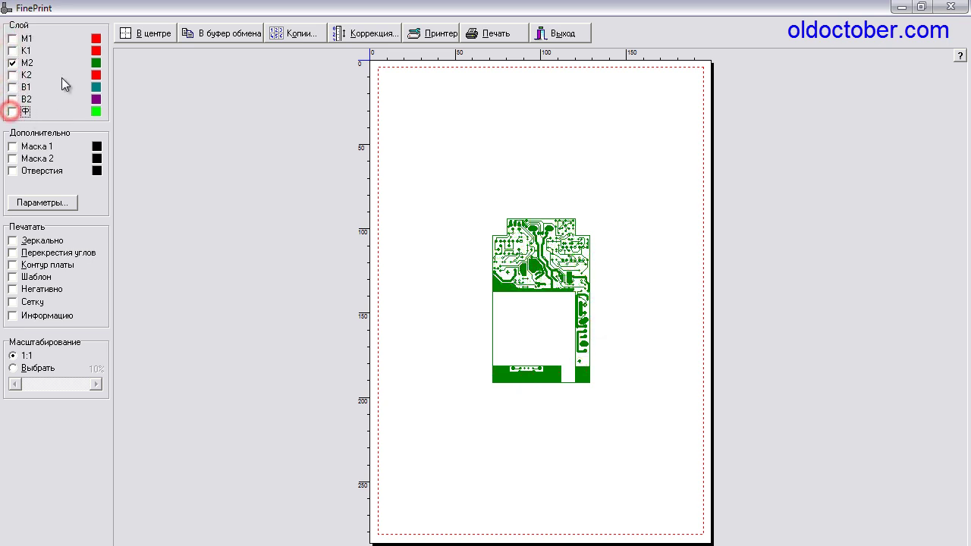
# - Set the print colour of layer M2 to black
pyautogui.click(97, 60)
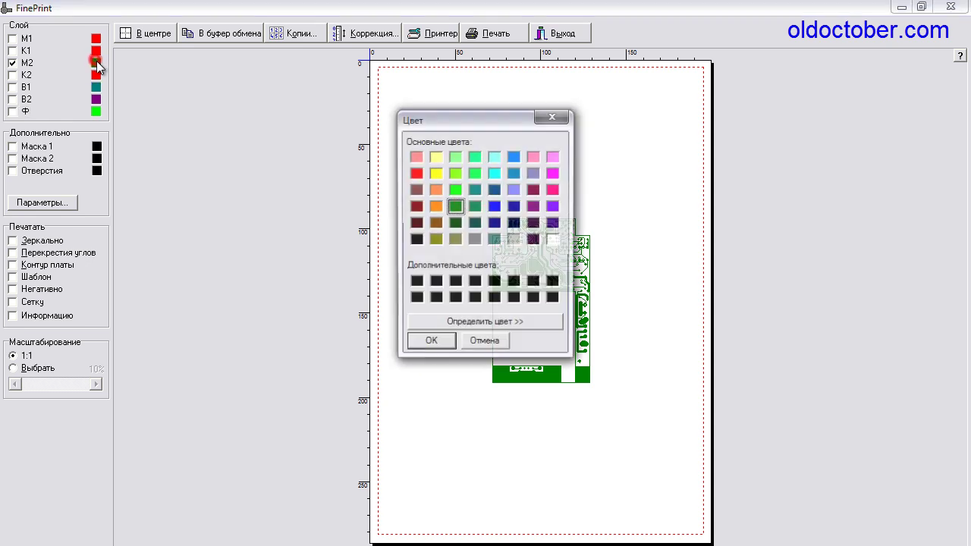
pyautogui.click(415, 240)
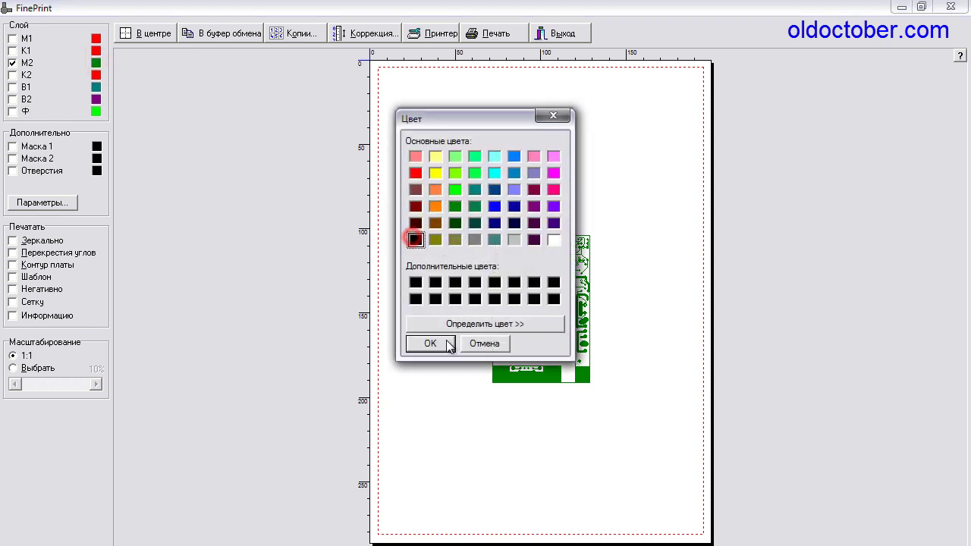
pyautogui.click(436, 342)
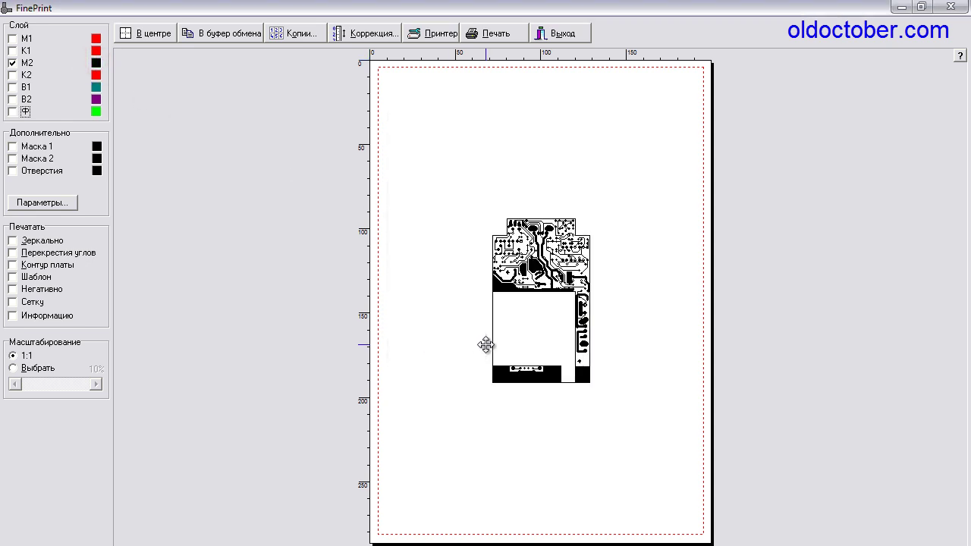
# - Keep FinePrint as the printer with A4 portrait paper and print the board to it
pyautogui.click(432, 37)
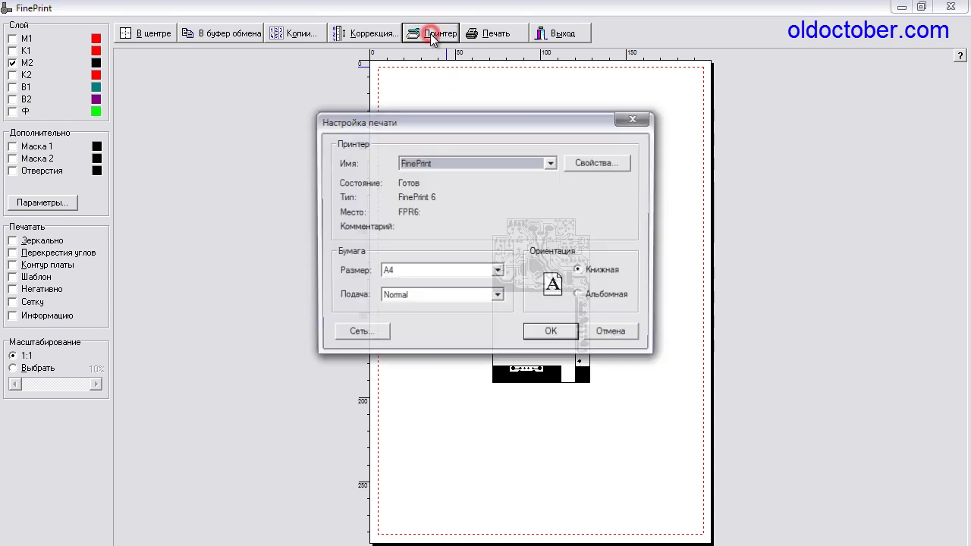
pyautogui.click(551, 162)
pyautogui.click(554, 162)
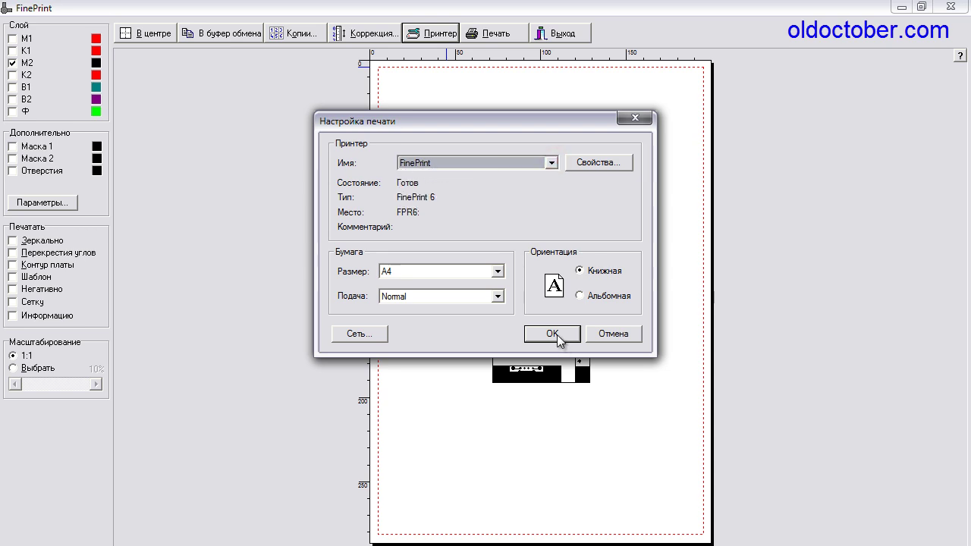
pyautogui.click(551, 332)
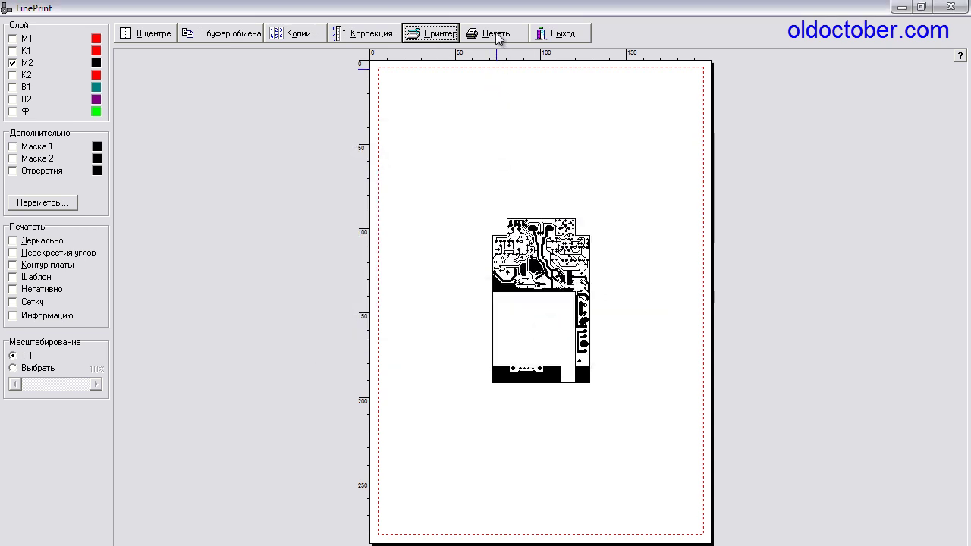
pyautogui.click(497, 35)
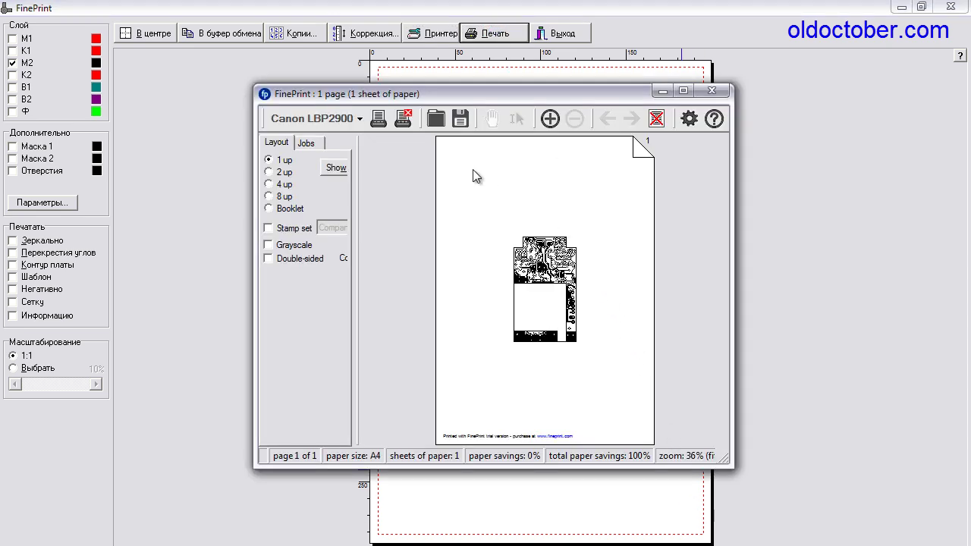
# - Save the FinePrint page in the Print folder as a monochrome 1200 dpi PNG named "БП для телефона-1.lay].png"
pyautogui.click(461, 119)
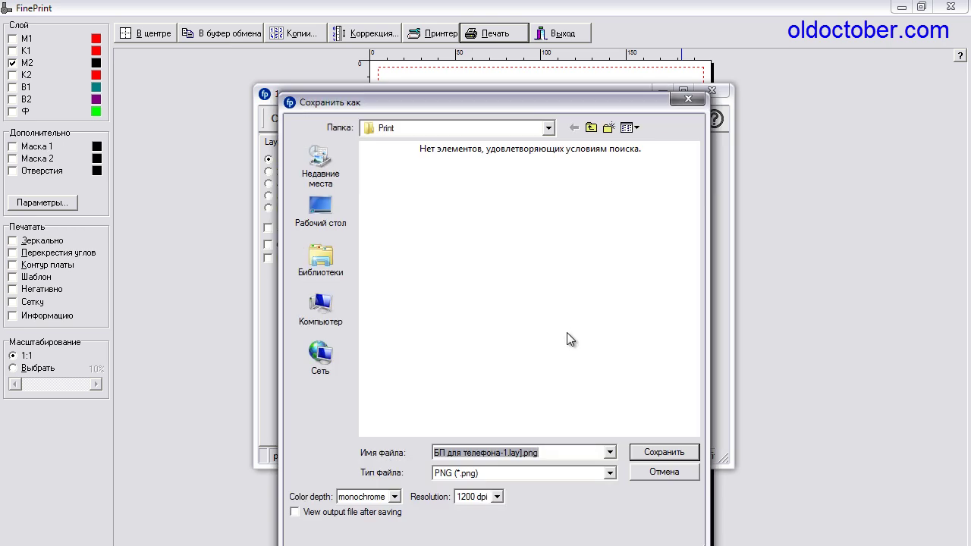
pyautogui.moveTo(506, 102); pyautogui.dragTo(501, 49)
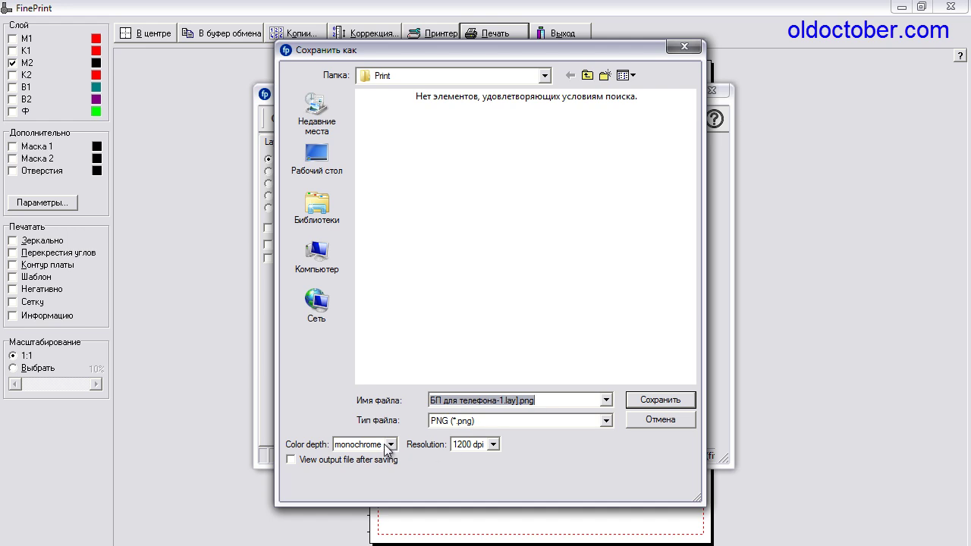
pyautogui.click(493, 444)
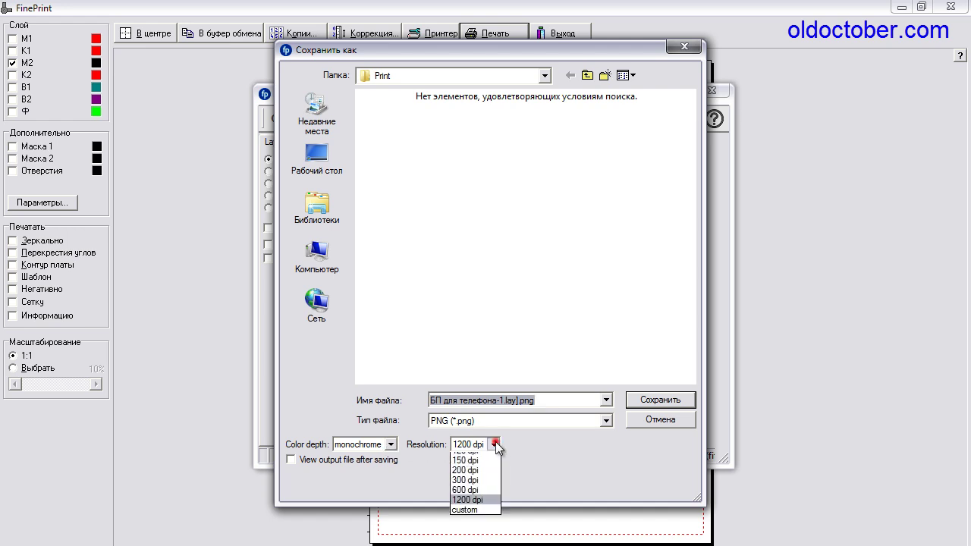
pyautogui.click(494, 444)
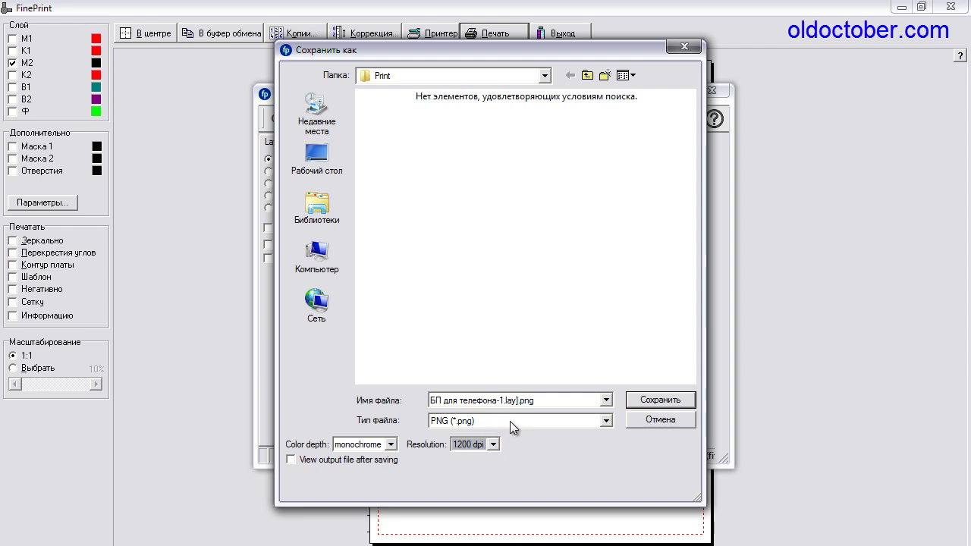
pyautogui.click(642, 402)
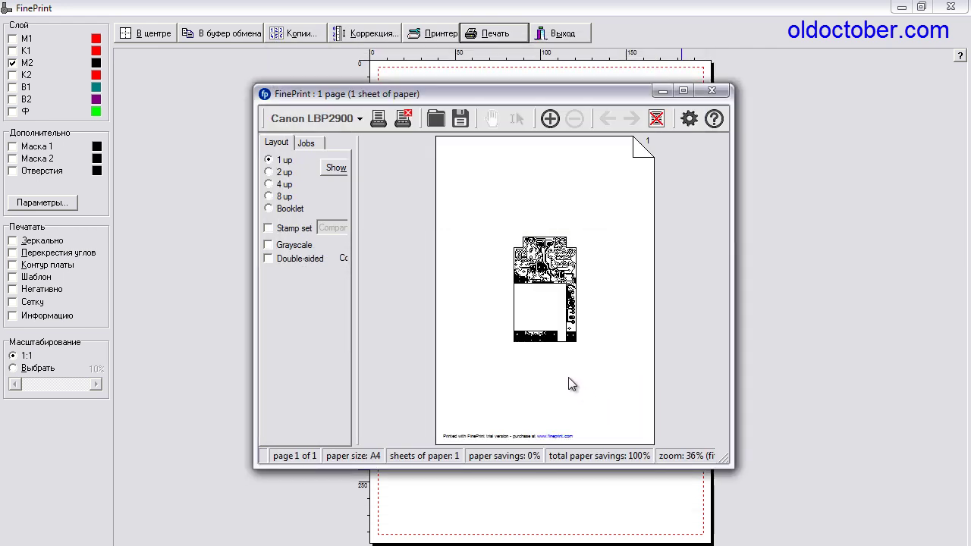
# - Save the same page as an uncompressed monochrome TIFF at 1200 dpi in the Print folder
pyautogui.click(462, 118)
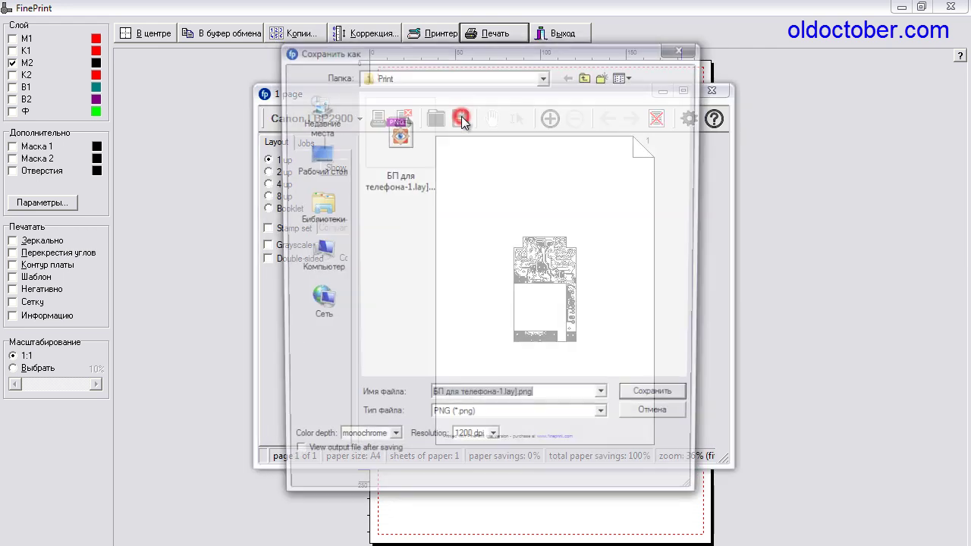
pyautogui.click(606, 420)
pyautogui.click(472, 494)
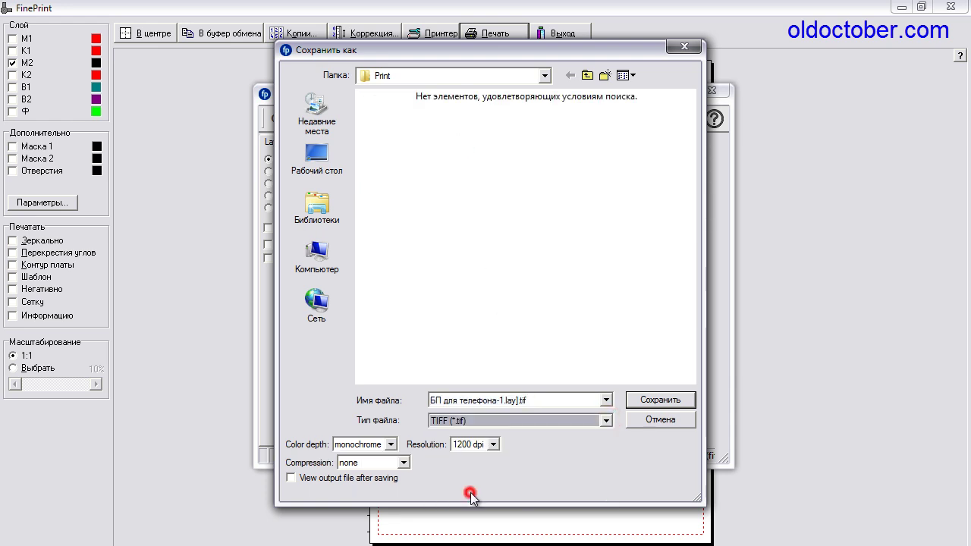
pyautogui.click(644, 400)
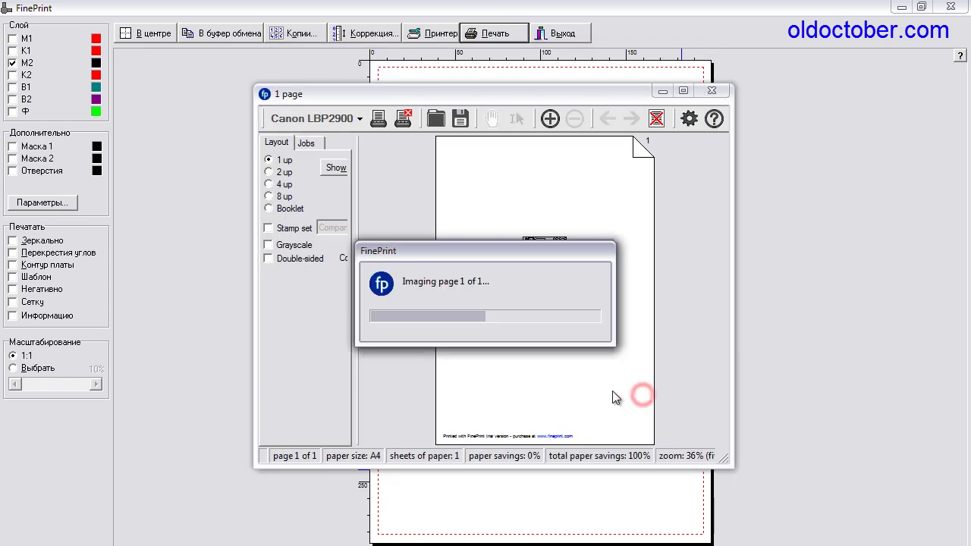
# - Close FinePrint and the print preview, and compare the saved TIF and PNG file details in the Print folder
pyautogui.click(712, 91)
pyautogui.click(561, 33)
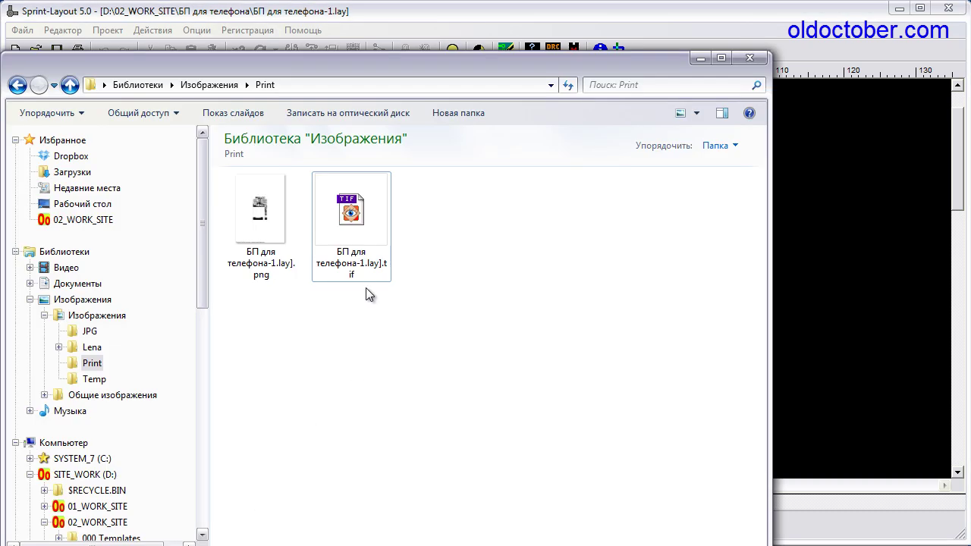
pyautogui.moveTo(362, 267)
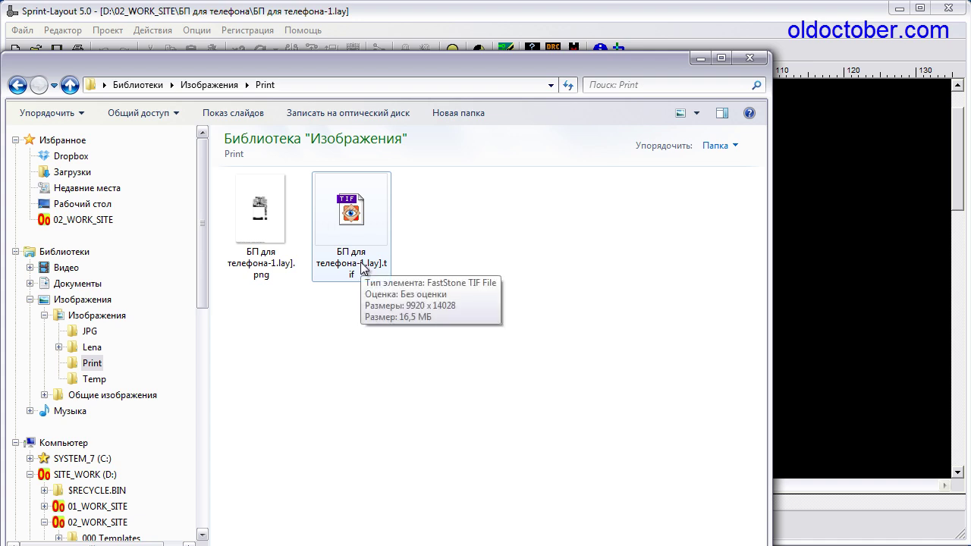
pyautogui.moveTo(262, 251)
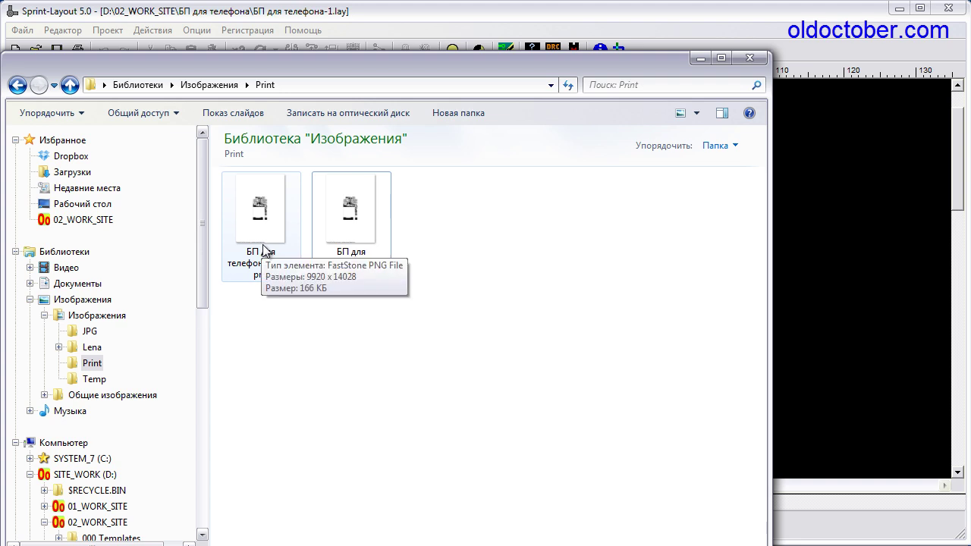
# - Switch to Photoshop and open the exported PNG of the board from the Print folder
pyautogui.click(636, 12)
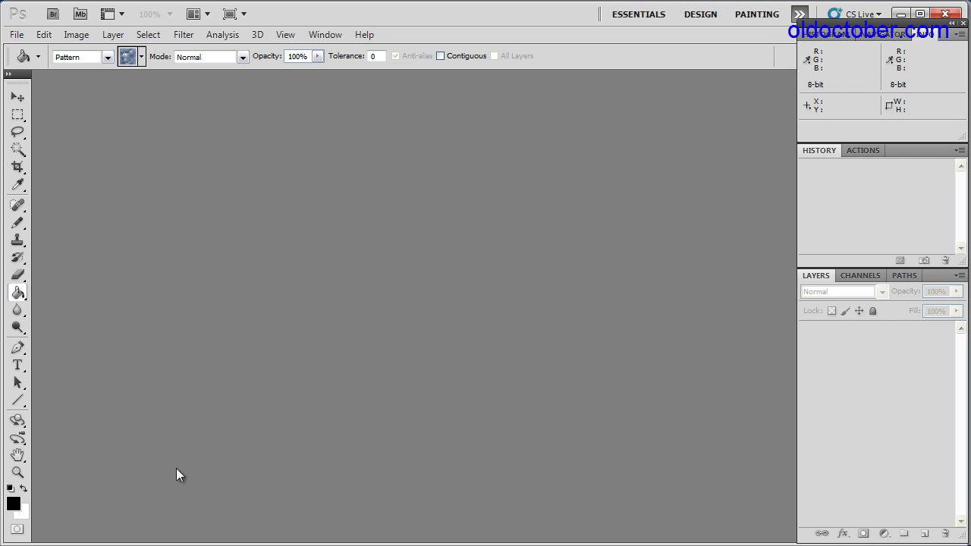
pyautogui.doubleClick(246, 314)
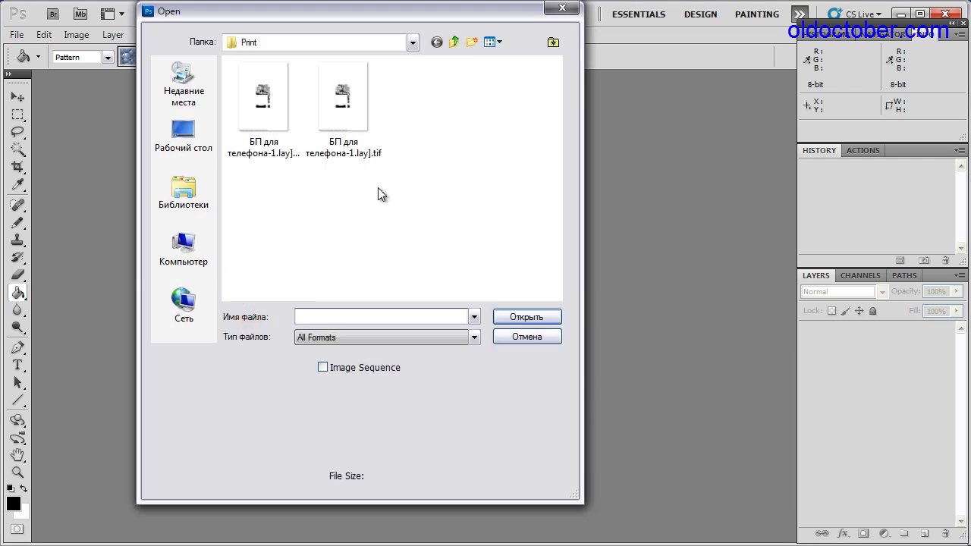
pyautogui.click(261, 111)
pyautogui.click(539, 318)
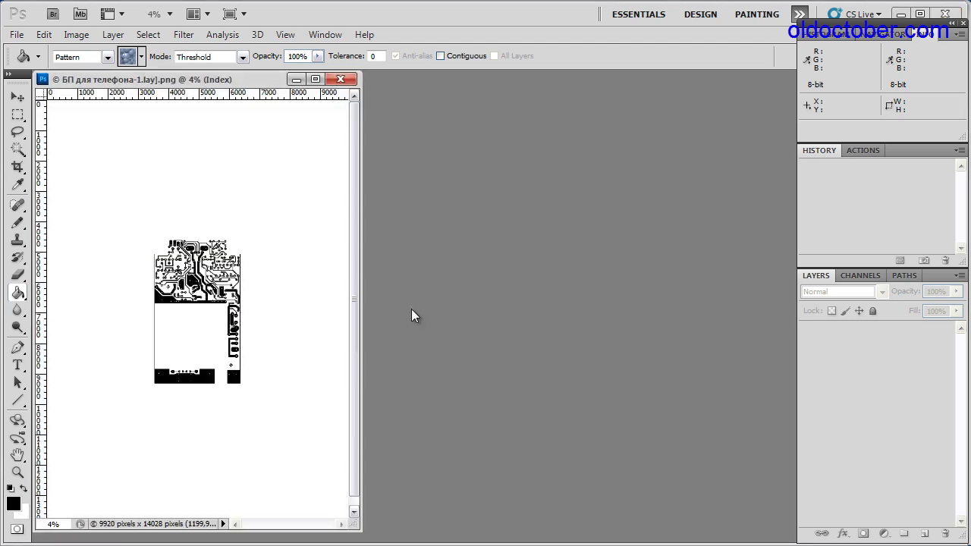
# - Select all black copper areas of the board image using the Magic Wand with tolerance 0 and Contiguous off
pyautogui.scroll(5, 189, 288)
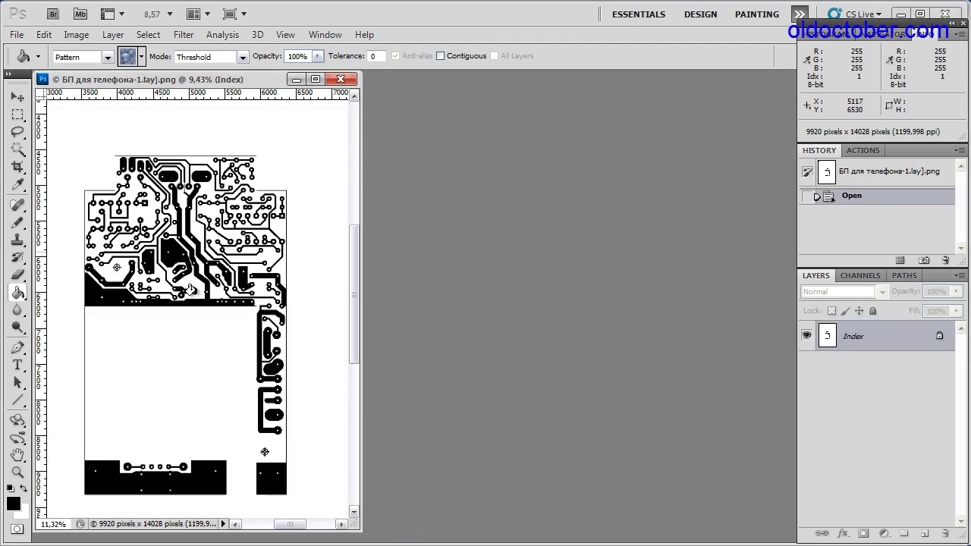
pyautogui.scroll(2, 189, 288)
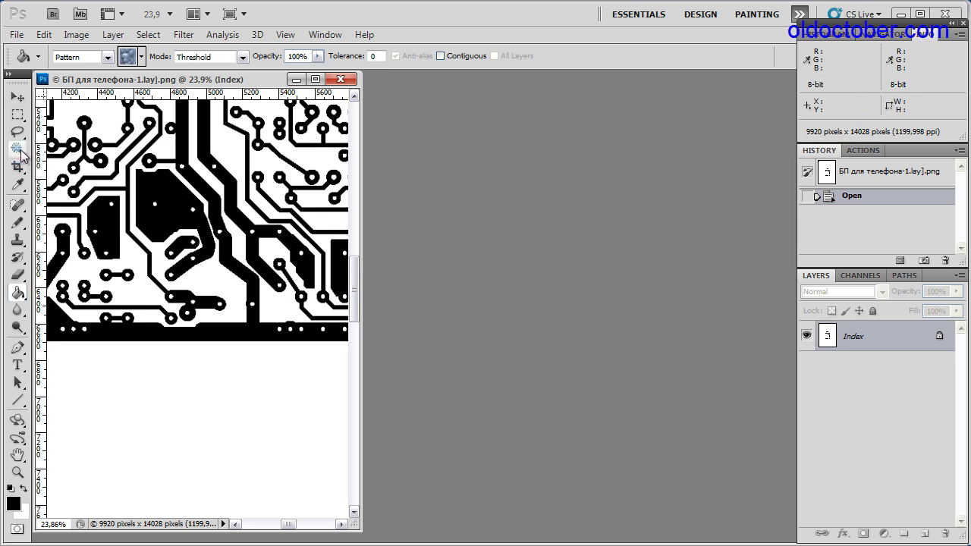
pyautogui.press('w')
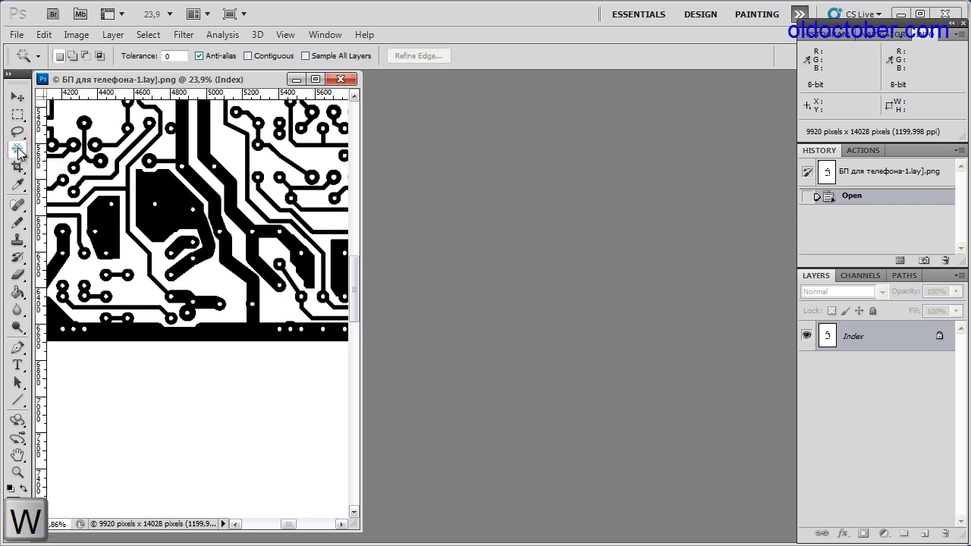
pyautogui.click(17, 151)
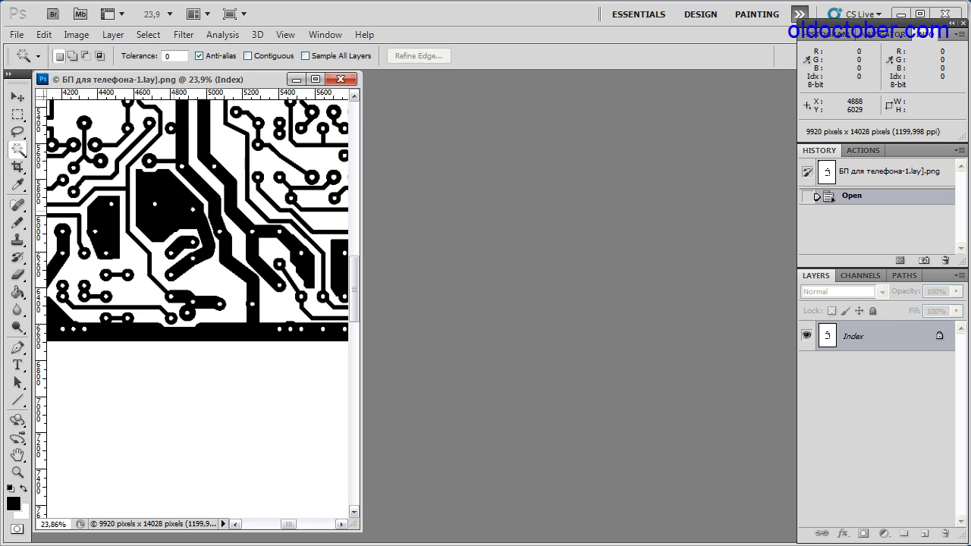
pyautogui.click(155, 204)
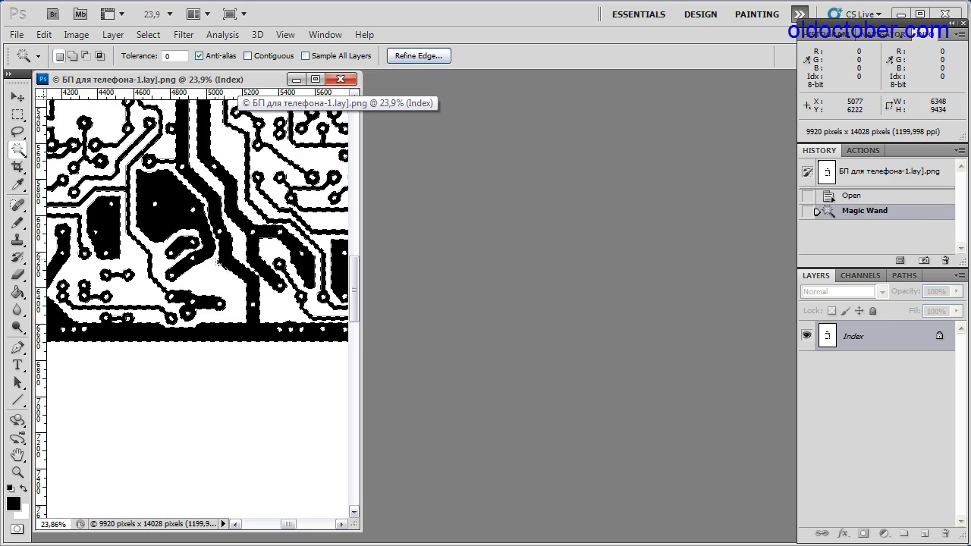
# - Widen the image window and examine the selection outlines around the tracks up close
pyautogui.moveTo(360, 236); pyautogui.dragTo(670, 266)
pyautogui.scroll(2, 206, 256)
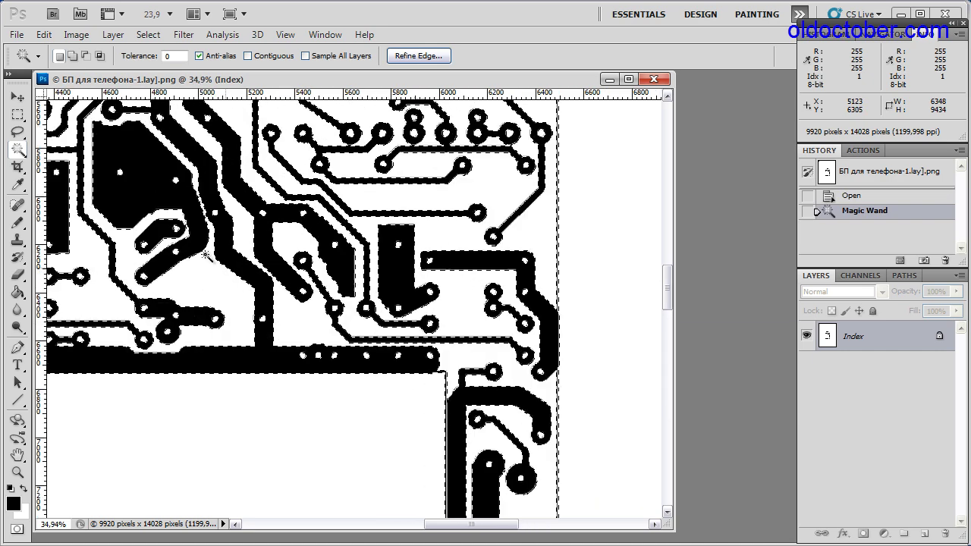
pyautogui.scroll(1, 206, 256)
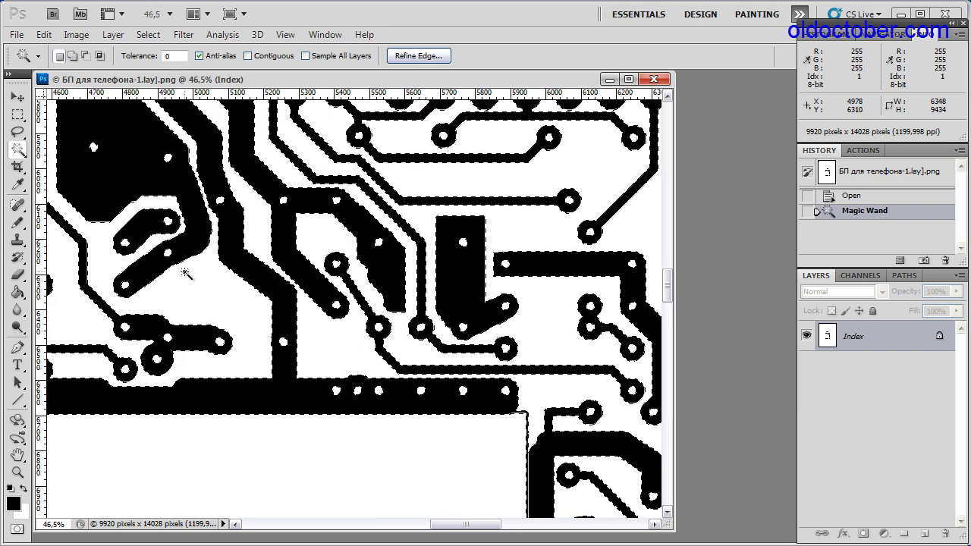
# - Contract the selection of the black copper areas by 20 pixels
pyautogui.click(148, 34)
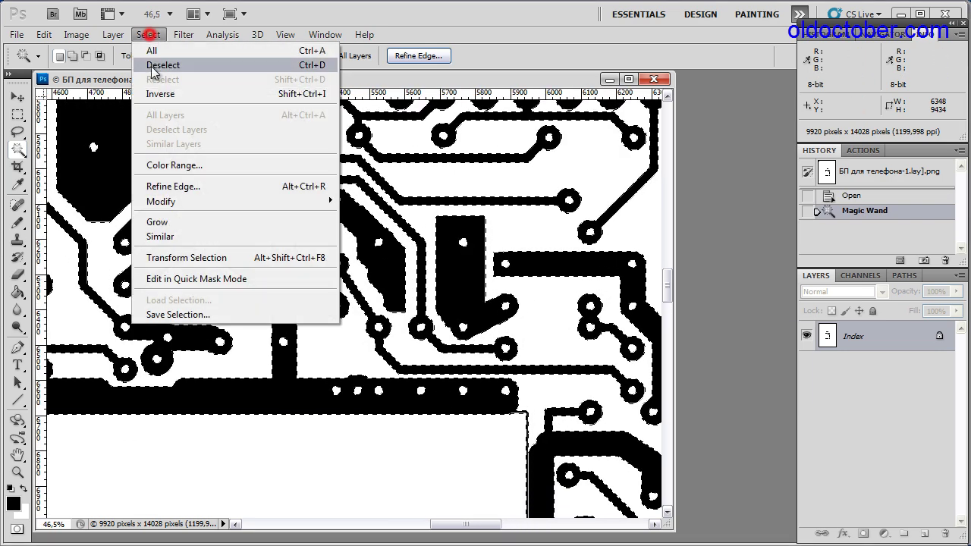
pyautogui.moveTo(171, 202)
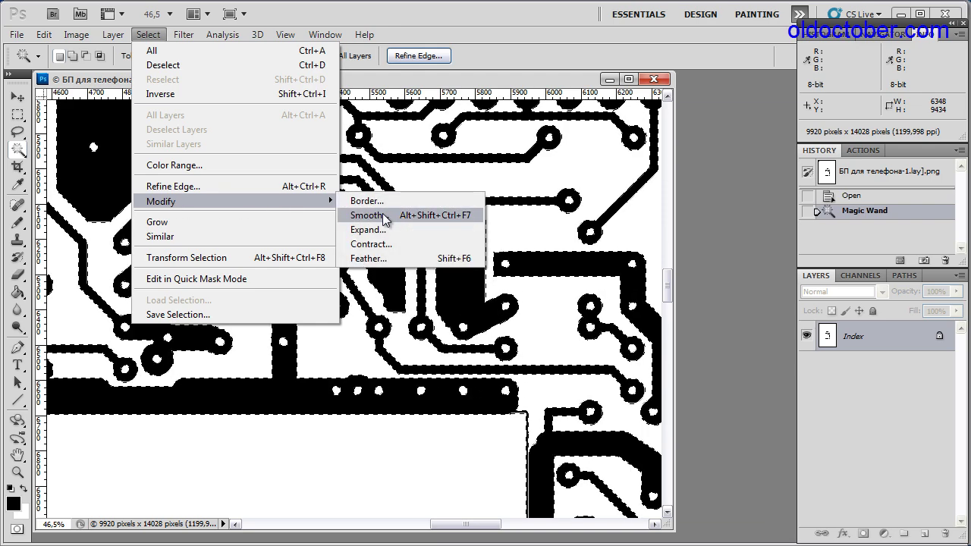
pyautogui.click(377, 244)
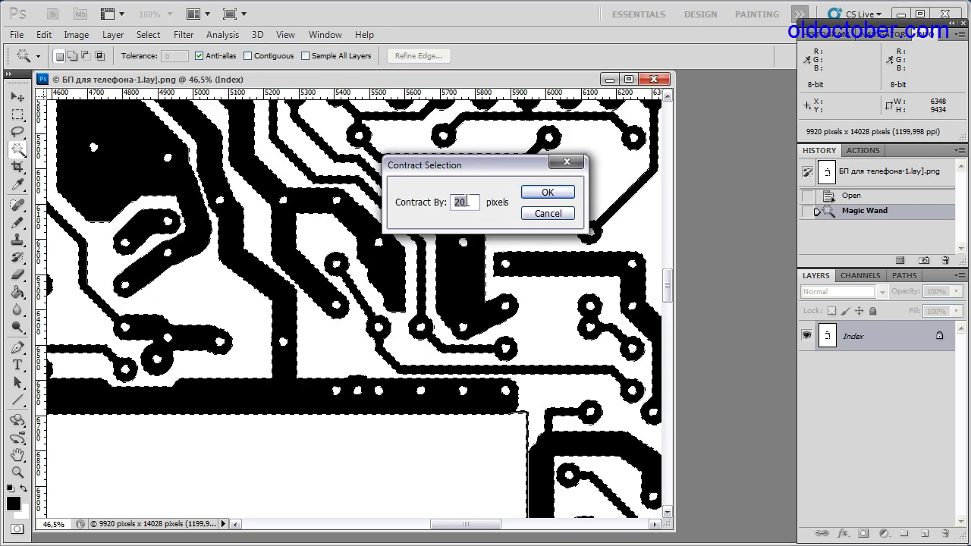
pyautogui.write('30')
pyautogui.click(547, 192)
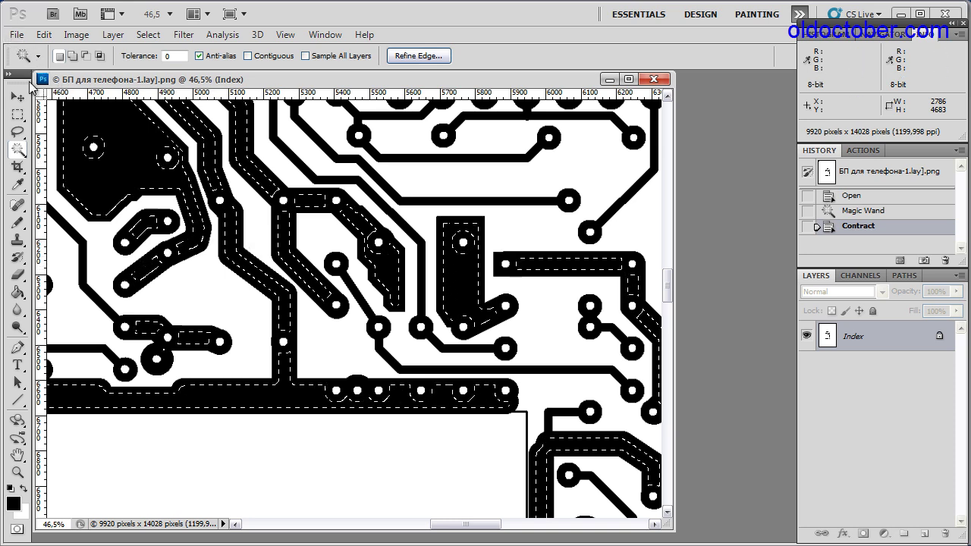
# - Create a 16 x 16 pixel RGB document at 72 pixels/inch with a white background and enlarge it to fit
pyautogui.click(17, 38)
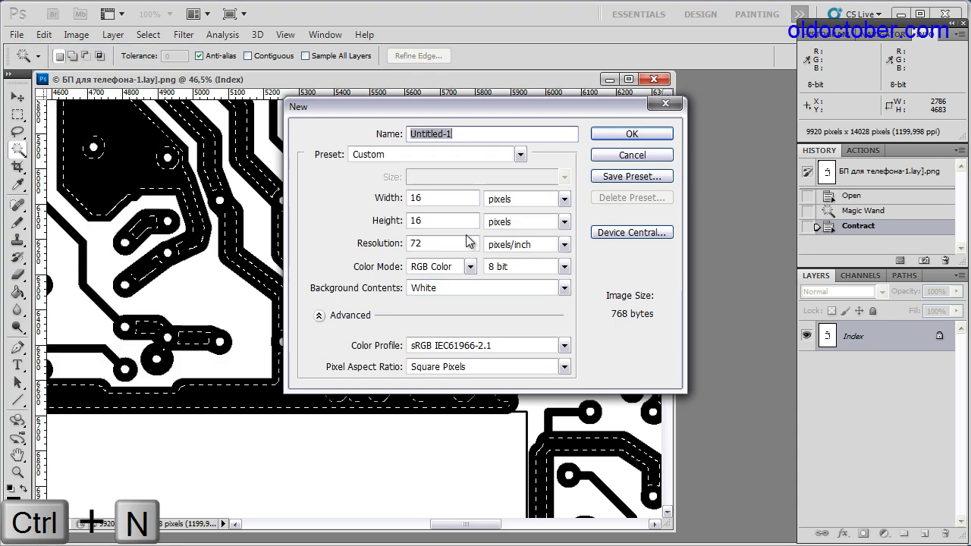
pyautogui.click(609, 134)
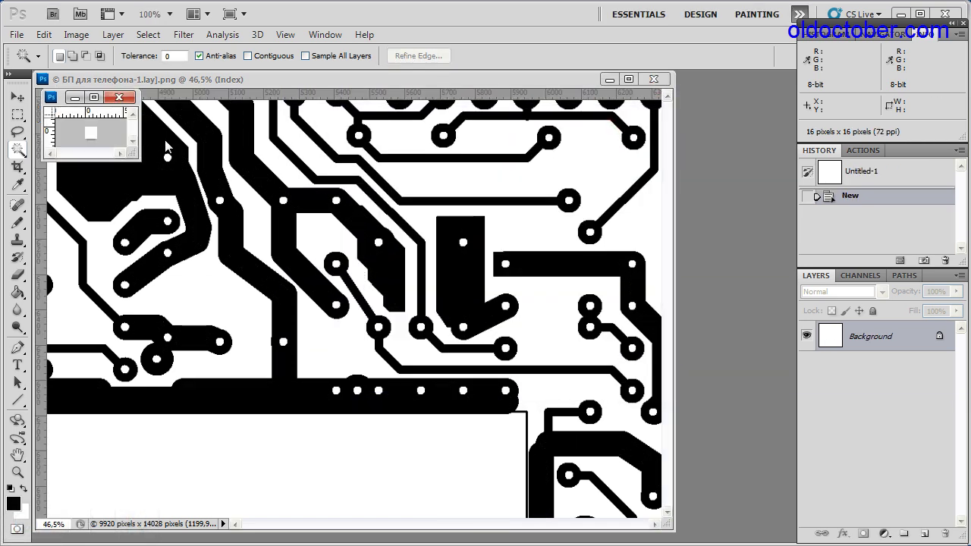
pyautogui.hotkey('ctrl', '0')
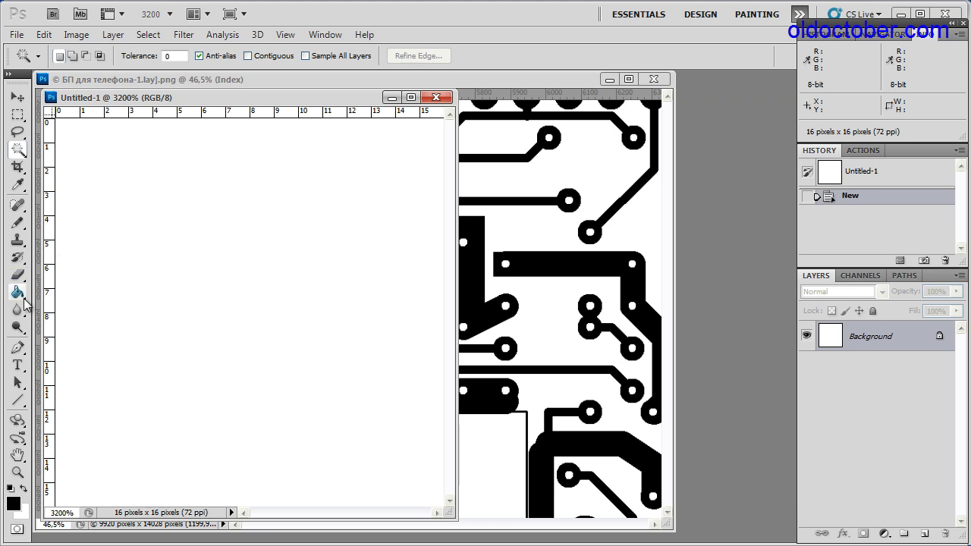
# - Draw a black cross through the centre of the blank image with two perpendicular 8 px Pencil strokes spanning the canvas
pyautogui.hotkey('shift', 'p')
pyautogui.click(18, 223)
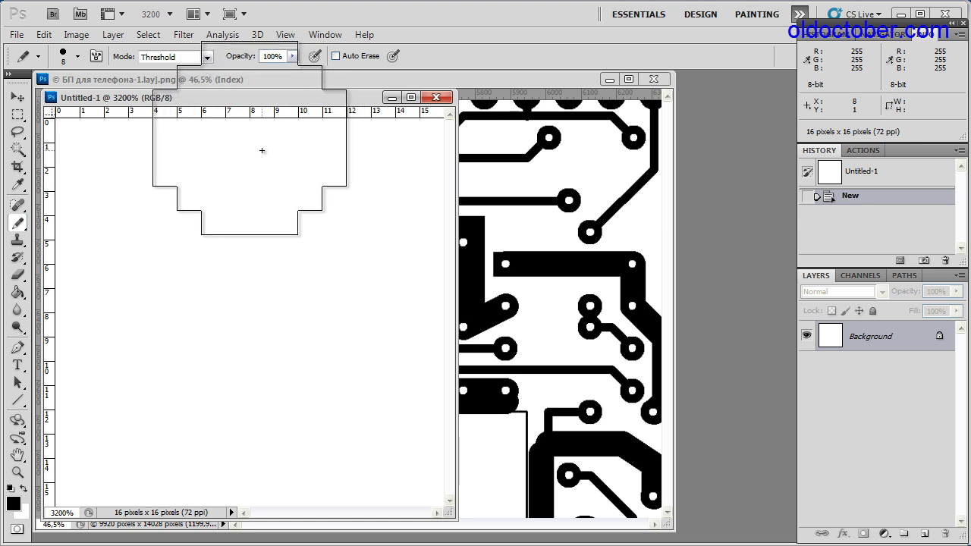
pyautogui.moveTo(263, 150)
pyautogui.mouseDown()
pyautogui.moveTo(265, 355)
pyautogui.moveTo(288, 516)
pyautogui.mouseUp()
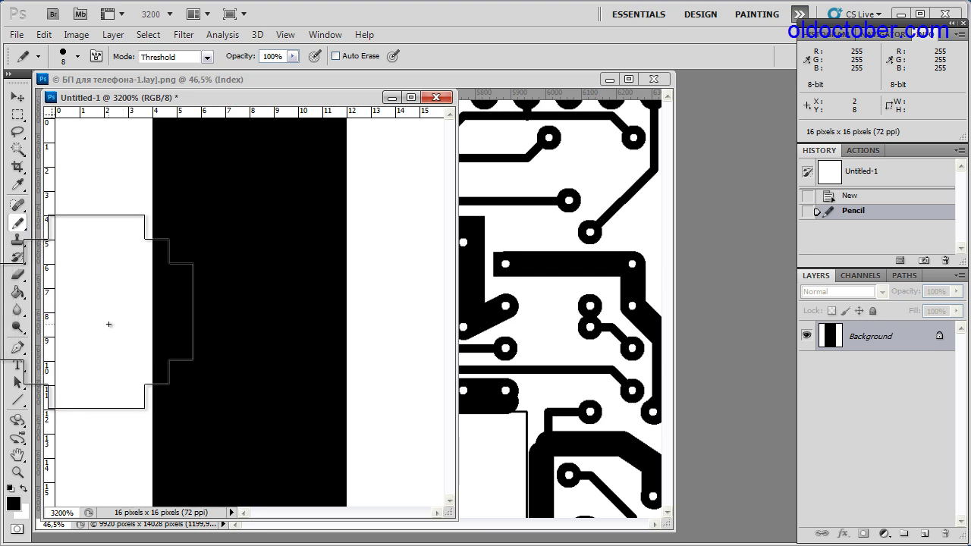
pyautogui.moveTo(109, 324)
pyautogui.mouseDown()
pyautogui.moveTo(434, 324)
pyautogui.moveTo(408, 328)
pyautogui.mouseUp()
# - Define the cross image as a pattern named pp and close its document without saving
pyautogui.click(43, 36)
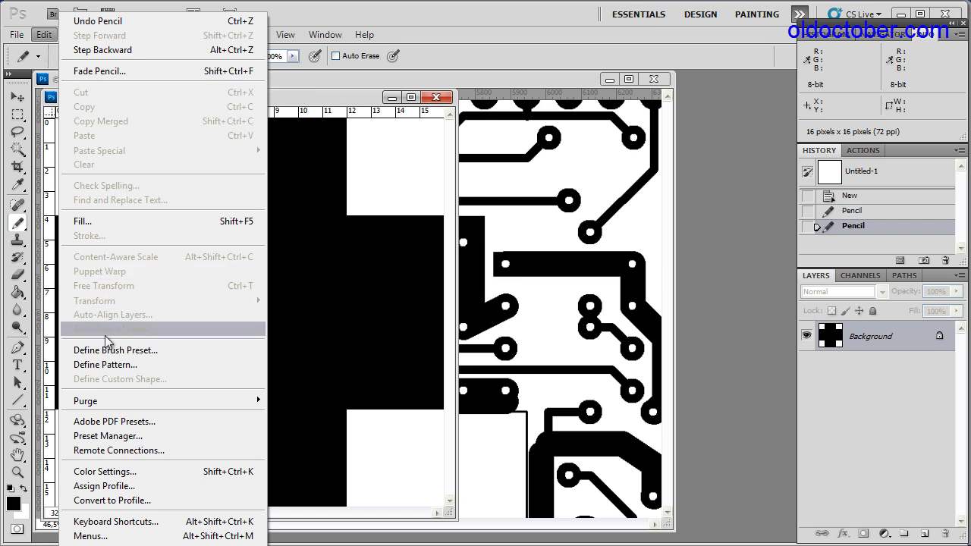
pyautogui.click(112, 365)
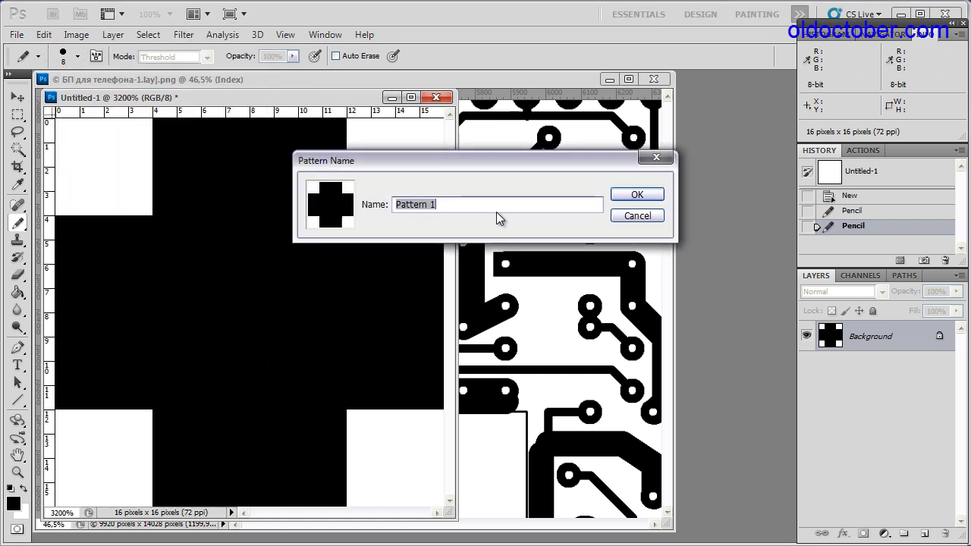
pyautogui.write('pc')
pyautogui.click(622, 195)
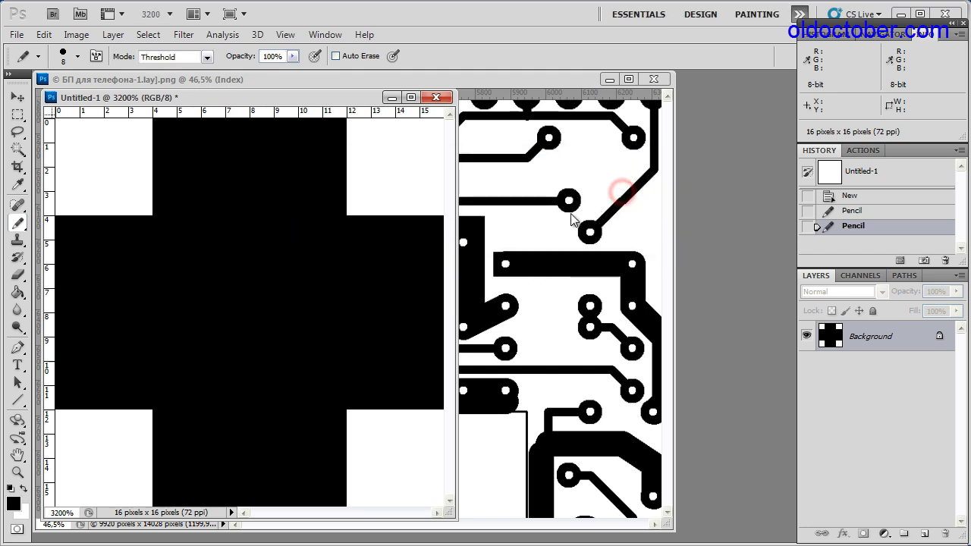
pyautogui.click(435, 96)
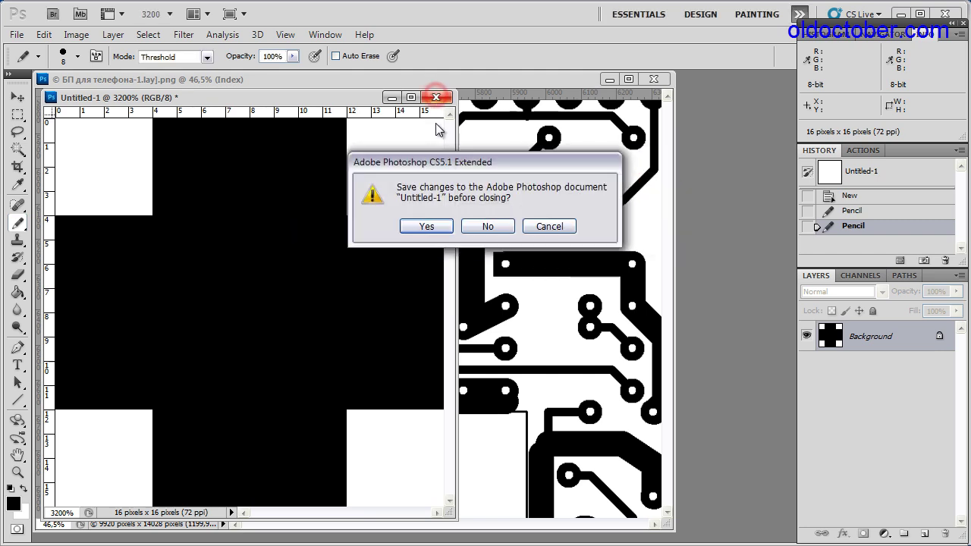
pyautogui.click(488, 226)
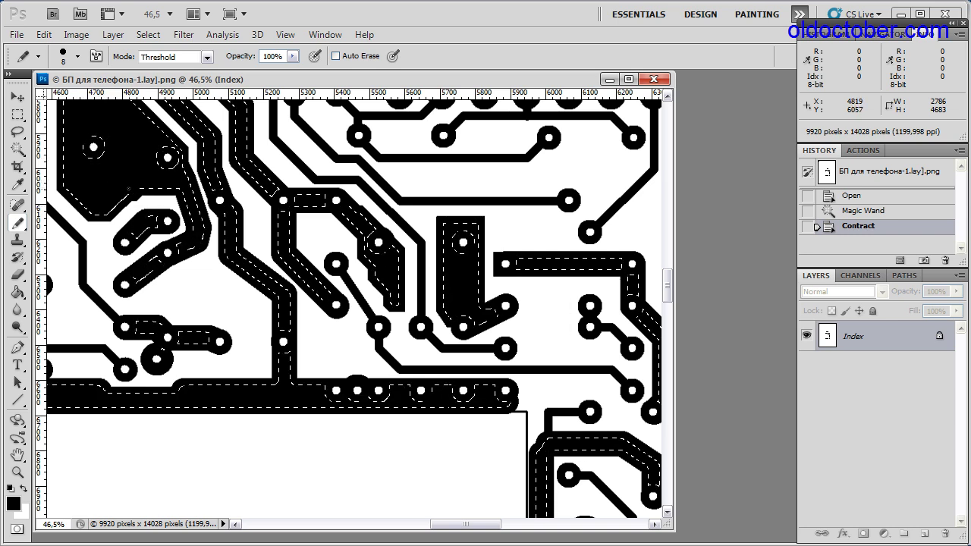
# - Convert the board image from indexed color to Grayscale, discarding the color information
pyautogui.click(78, 34)
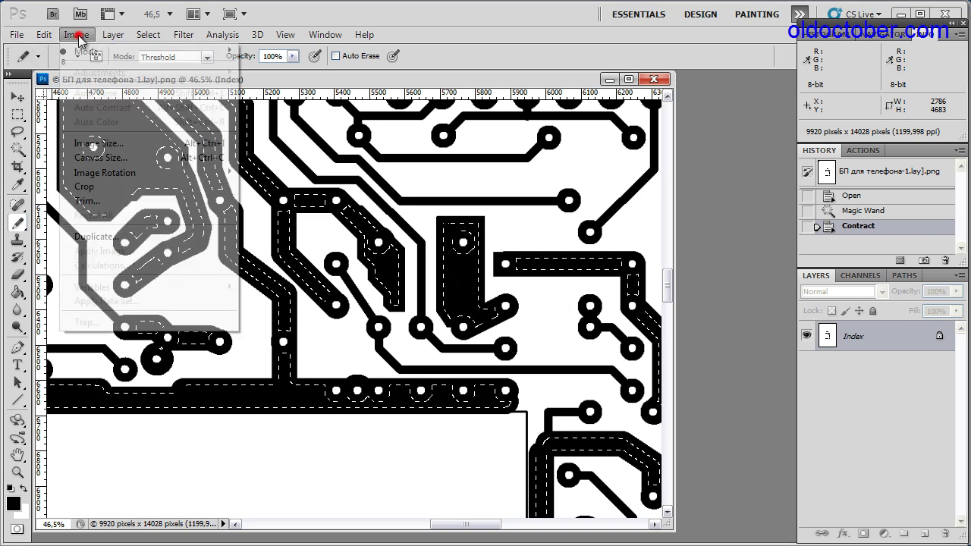
pyautogui.moveTo(82, 51)
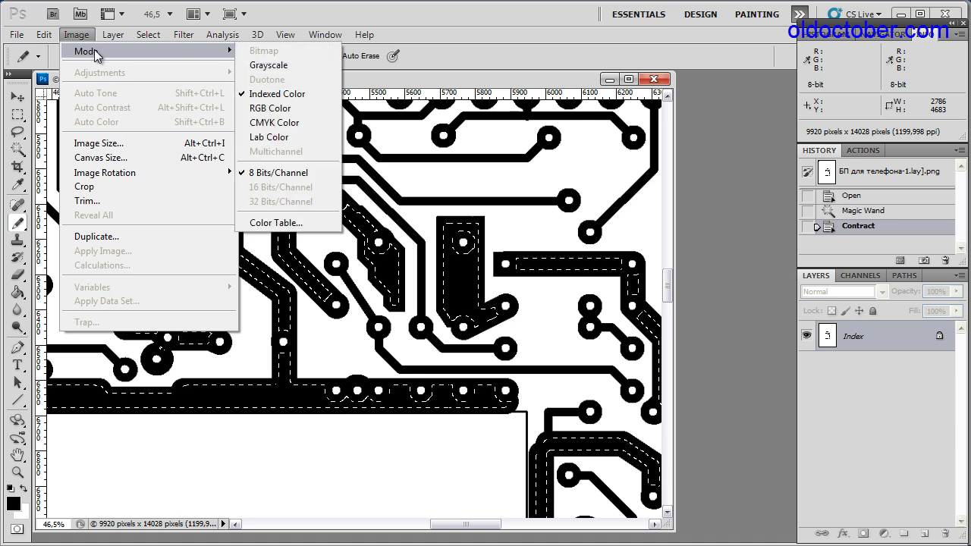
pyautogui.click(269, 66)
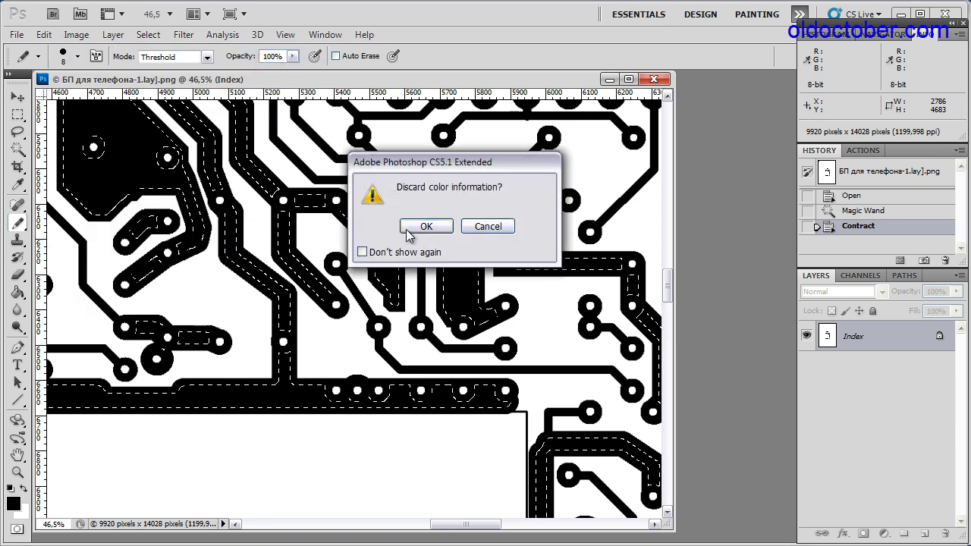
pyautogui.click(410, 232)
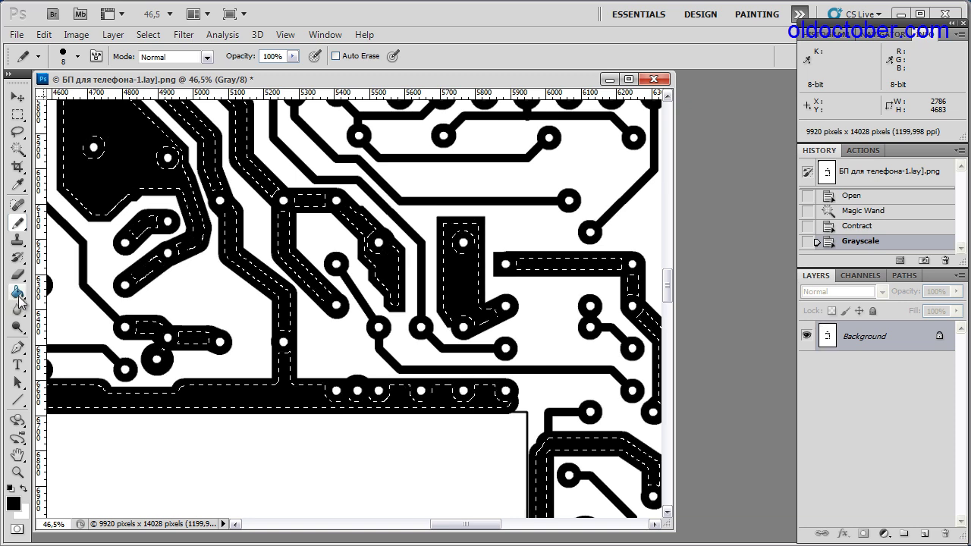
# - Fill the contracted copper selection with the pp pattern using the Paint Bucket, and deselect
pyautogui.press('g')
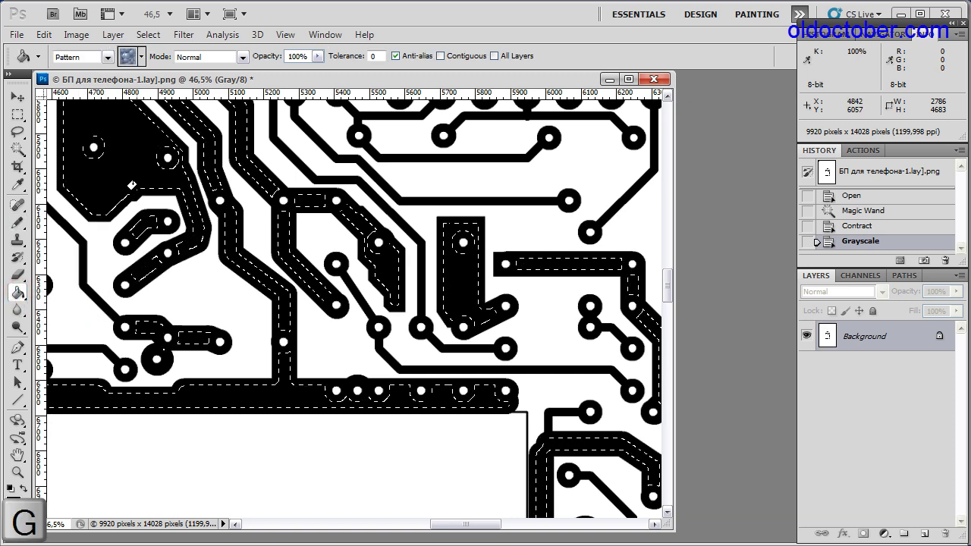
pyautogui.click(141, 56)
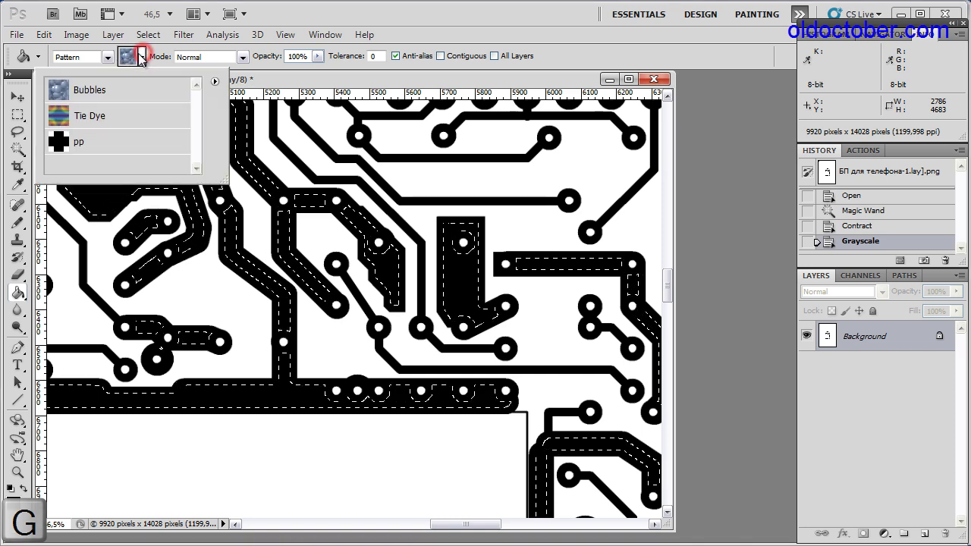
pyautogui.click(87, 141)
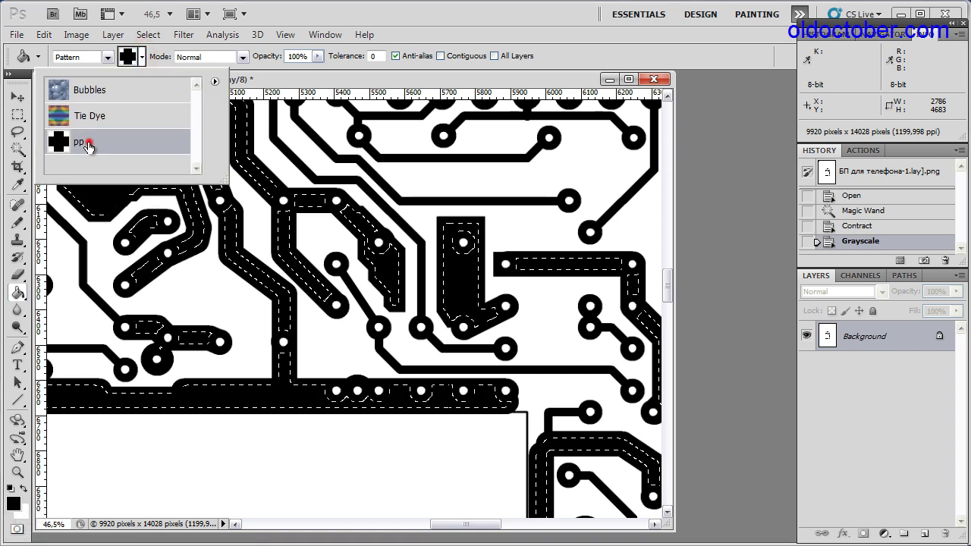
pyautogui.click(316, 78)
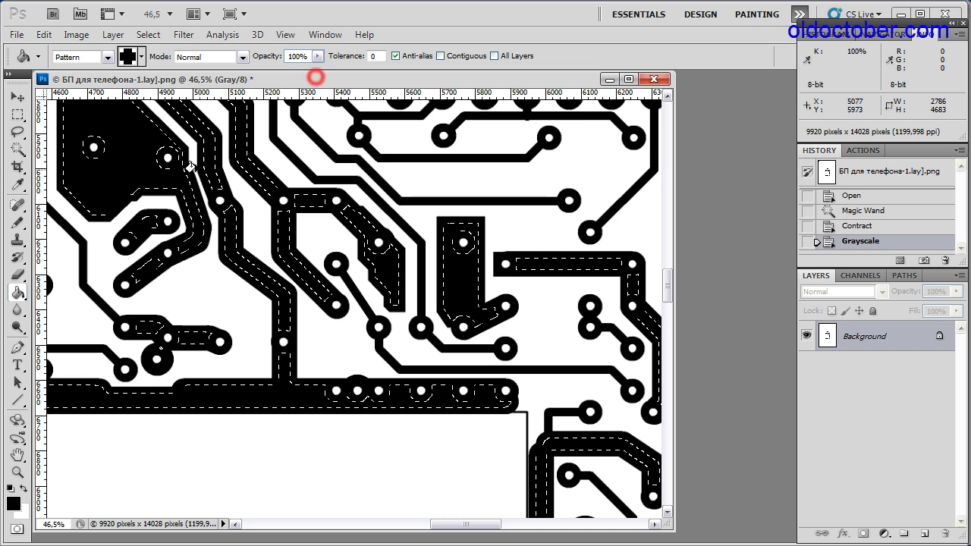
pyautogui.click(113, 172)
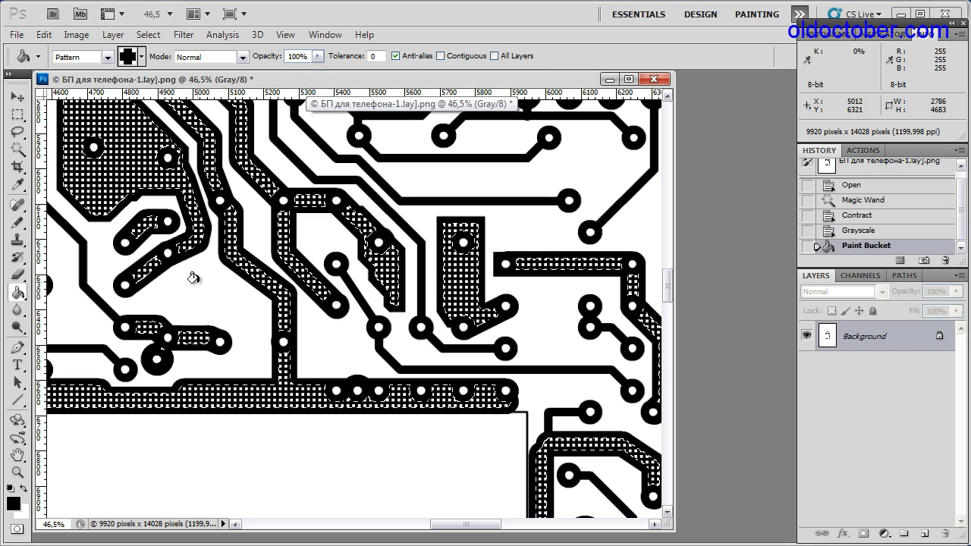
pyautogui.hotkey('ctrl', 'd')
# - Check the patterned copper areas across the board and open the print settings for the image
pyautogui.scroll(-3, 244, 186)
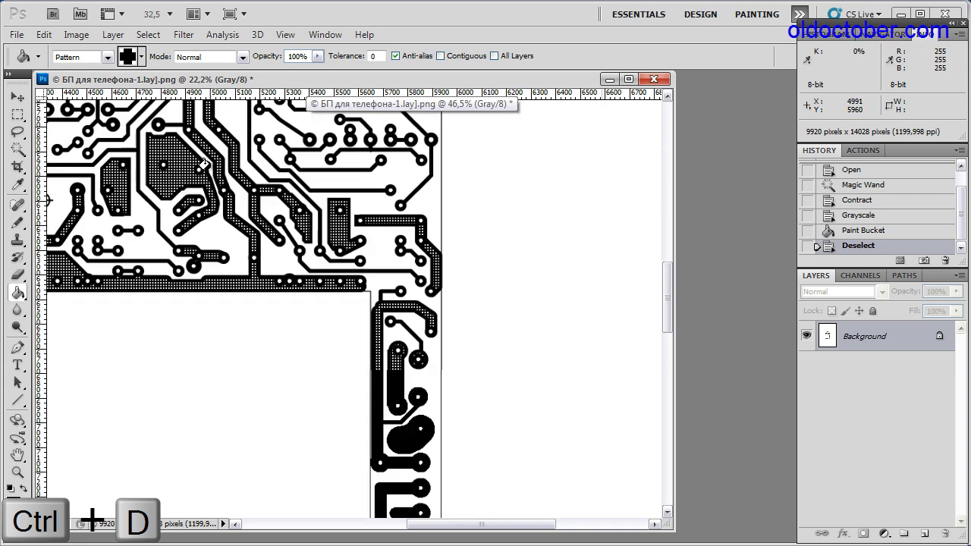
pyautogui.scroll(3, 162, 159)
pyautogui.scroll(-3, 162, 165)
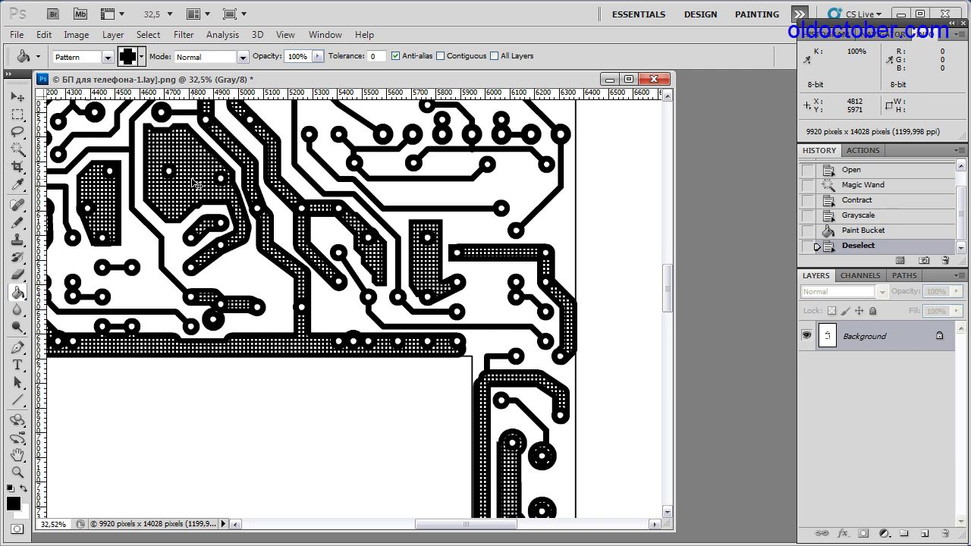
pyautogui.hotkey('ctrl', 'p')
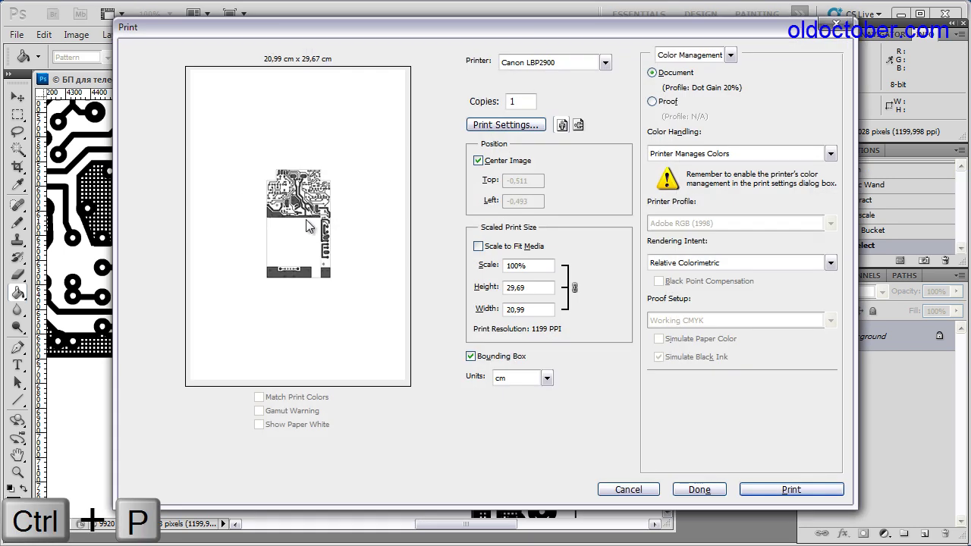